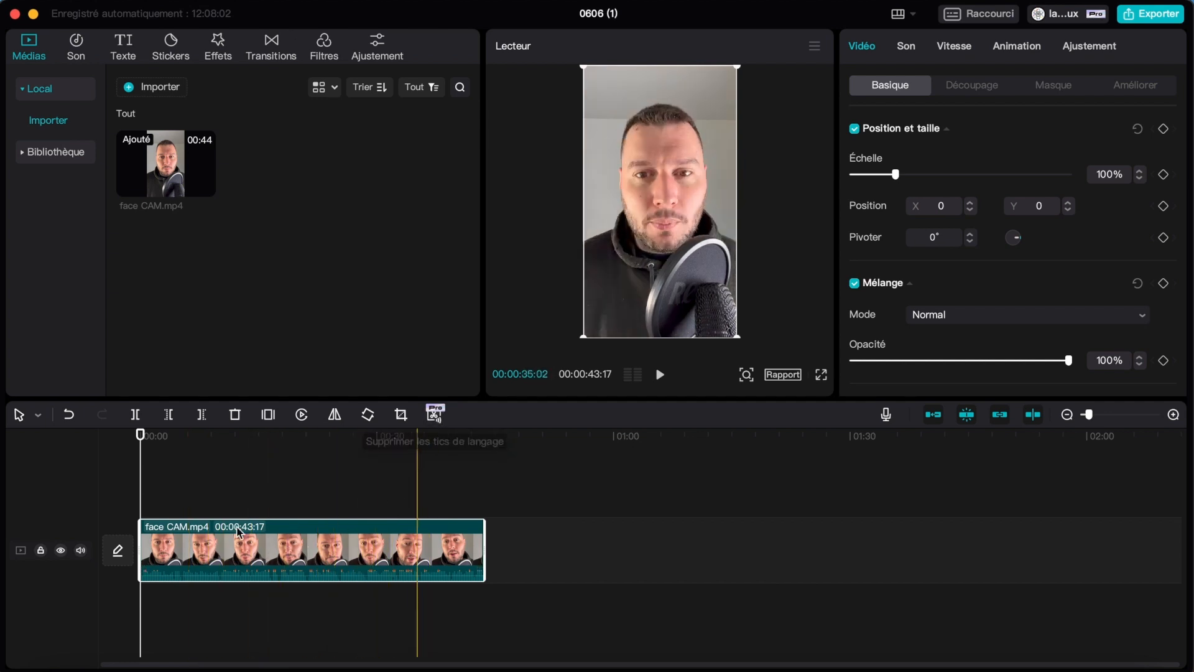
Try splitting the face CAM.mp4 clip at 00:00:21:13 and undo the split.
click(208, 437)
click(309, 437)
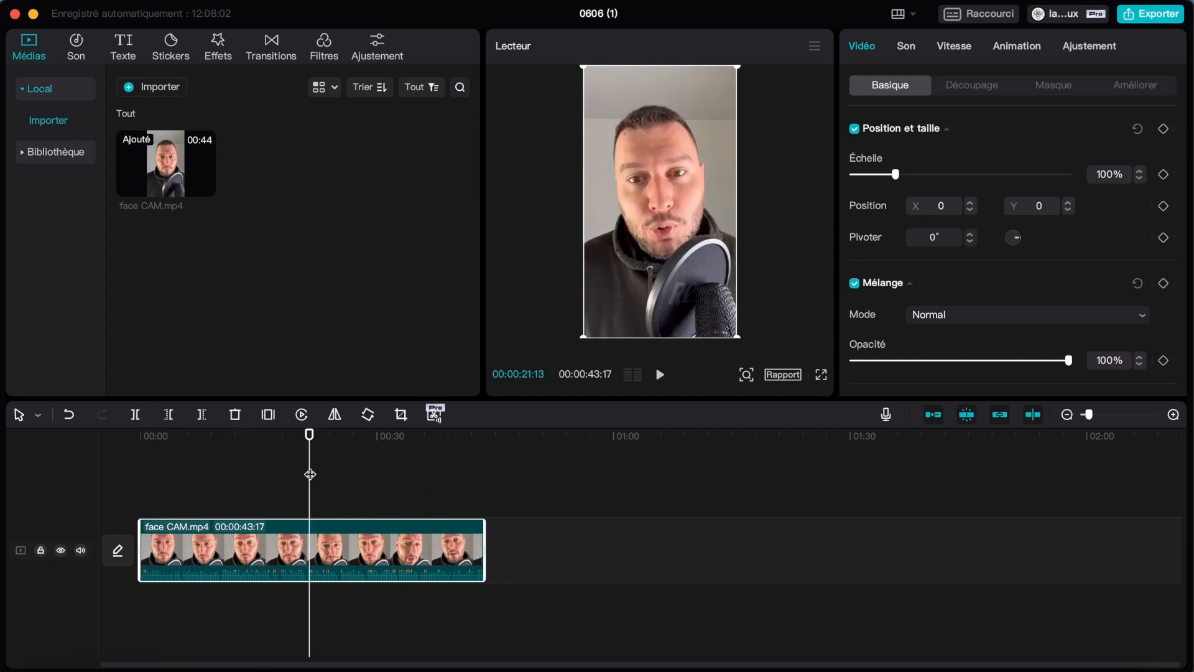
key(super+b)
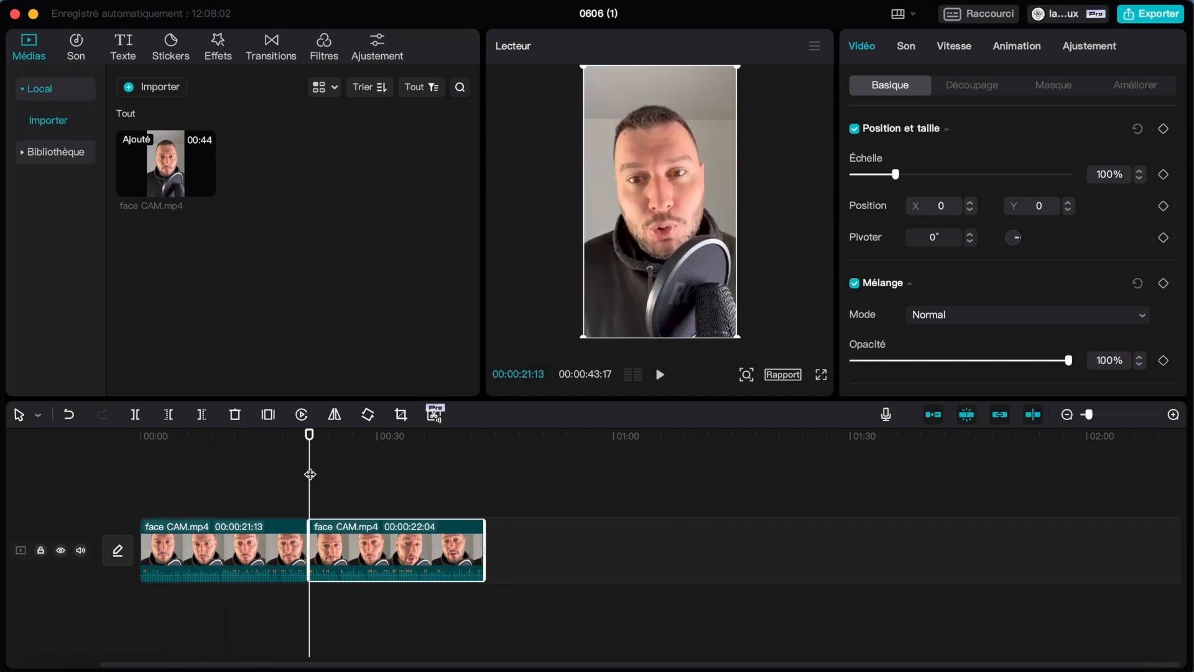
click(249, 545)
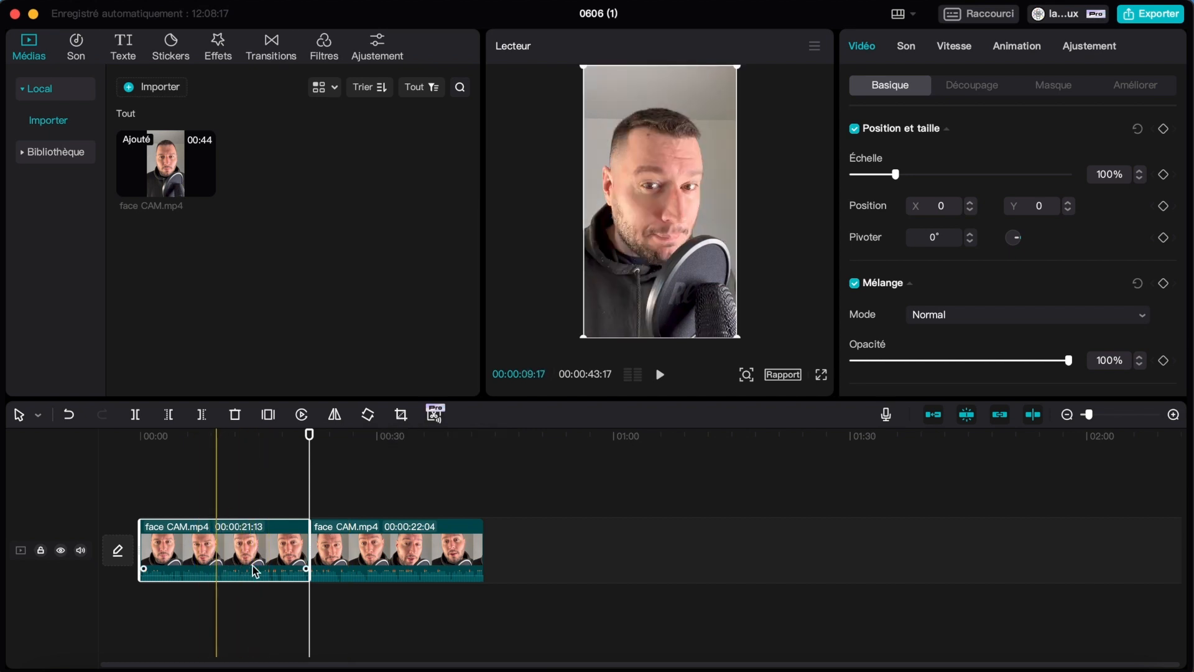
key(super+z)
Separate the sound of the face CAM.mp4 clip from its video and select the separated audio clip.
right_click(282, 540)
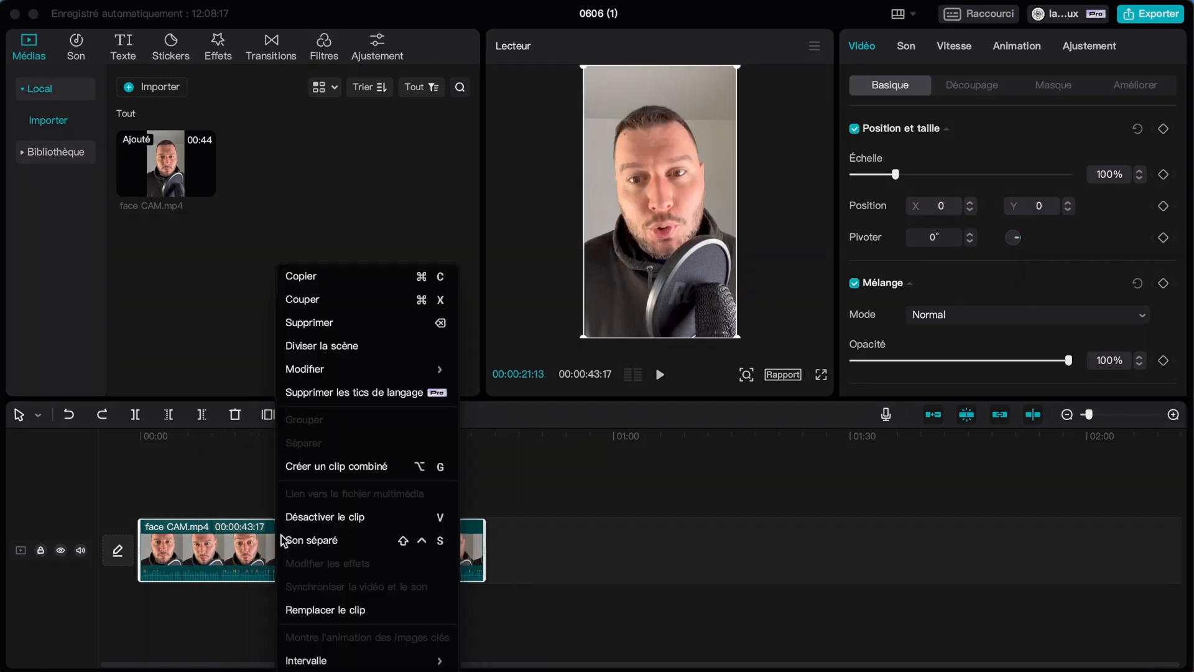
click(346, 545)
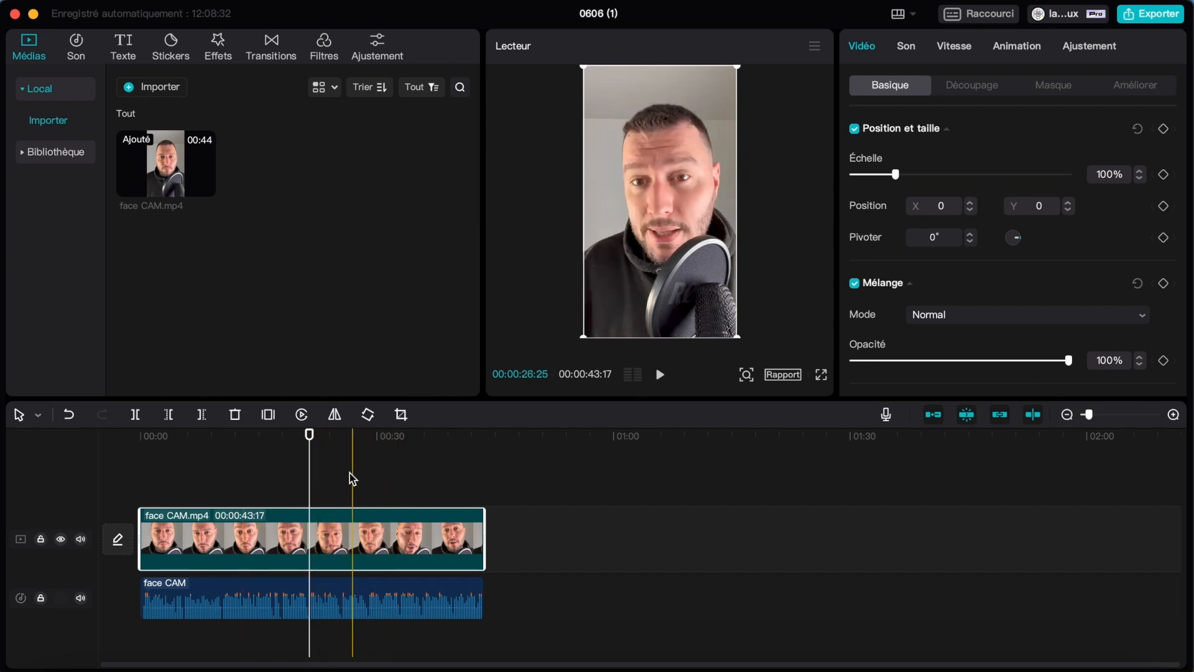
click(371, 593)
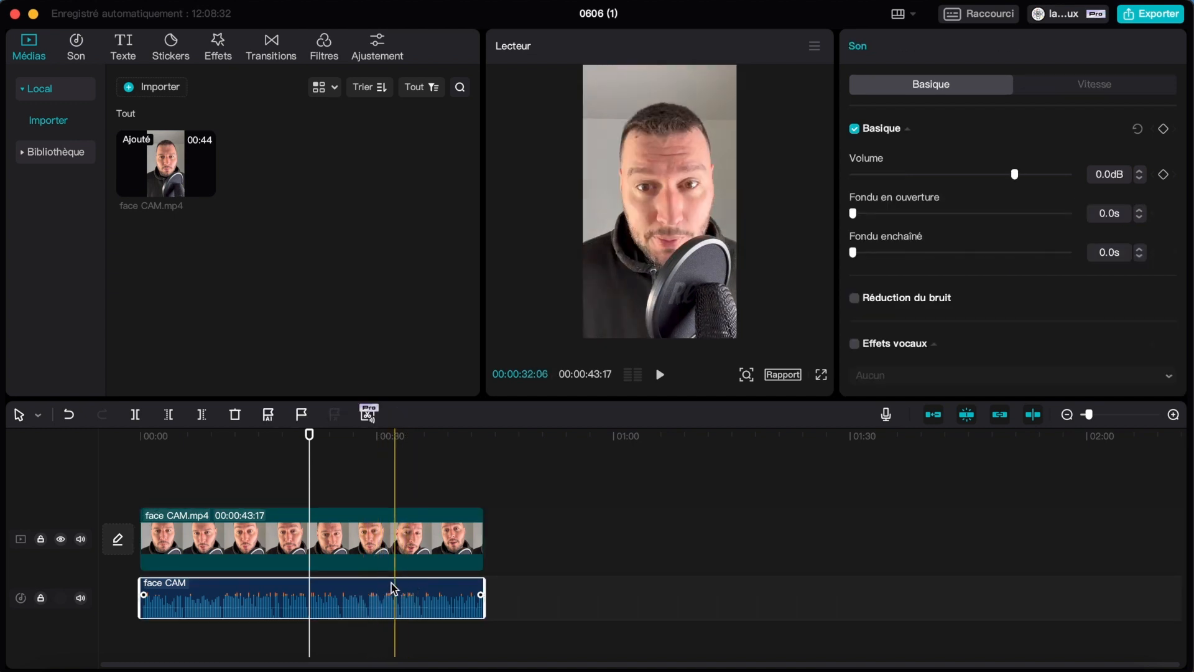
click(349, 543)
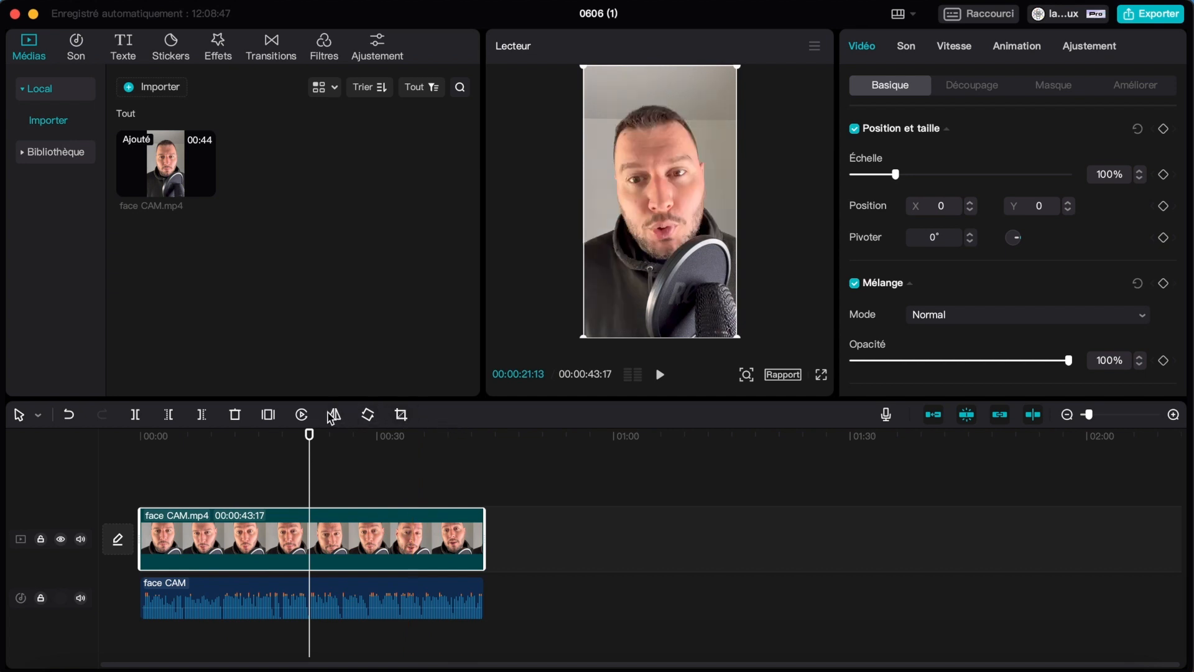
click(308, 594)
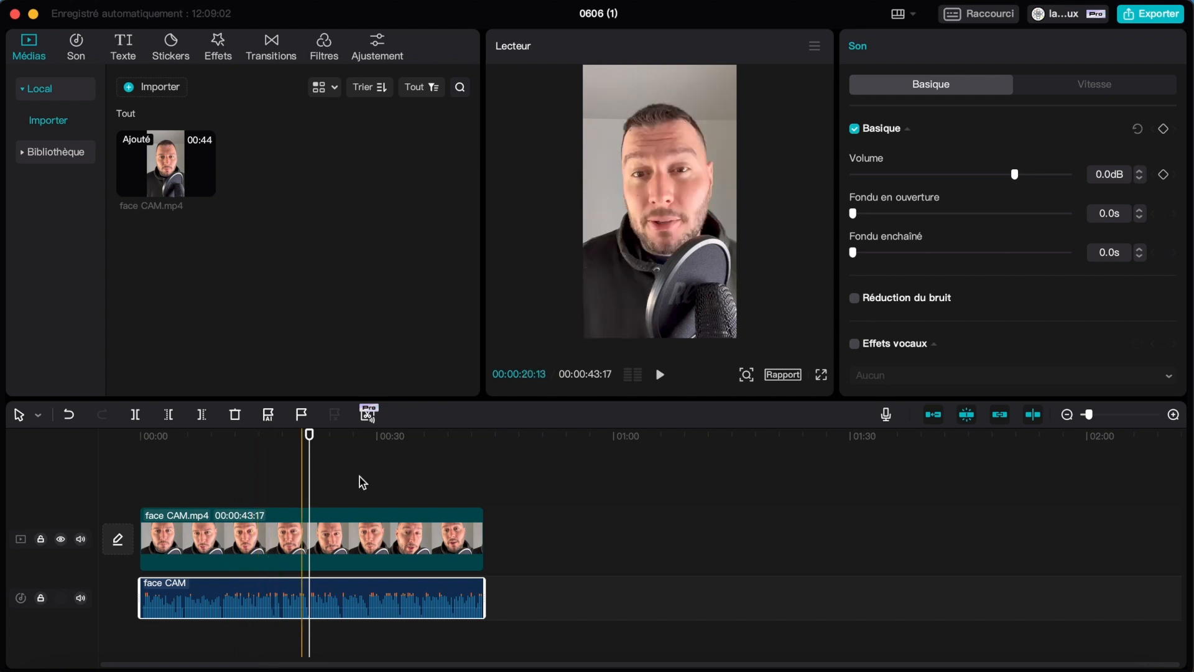
Group the face CAM video and audio clips and merge them into a single combined clip.
shift+click(374, 541)
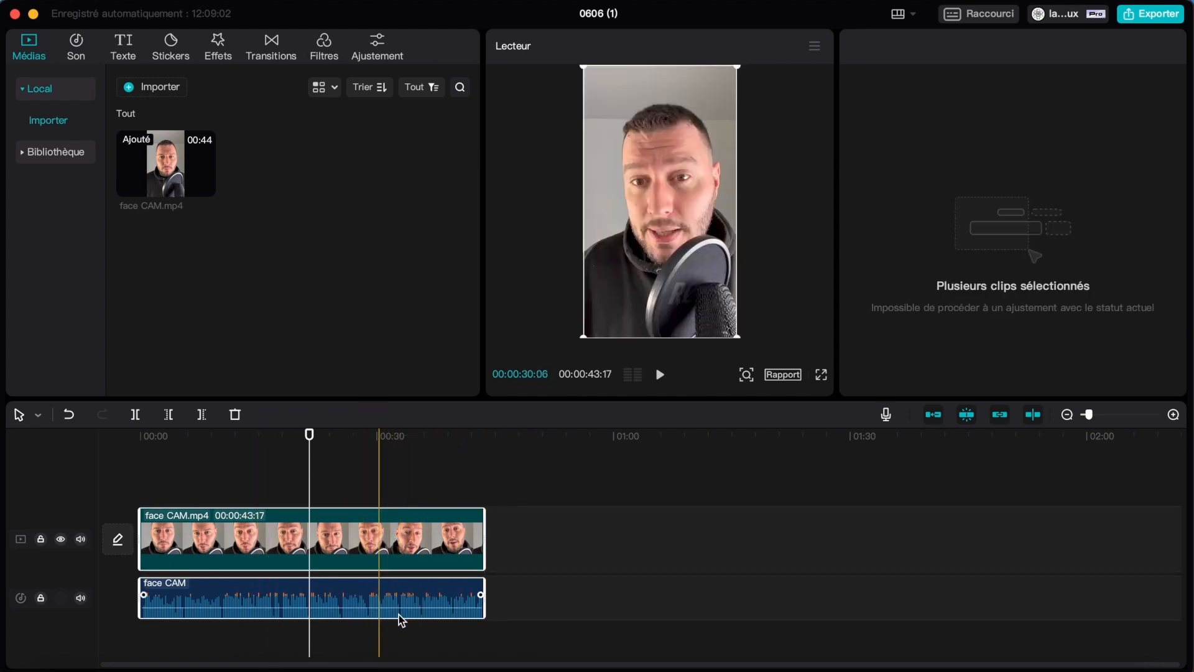
key(super+g)
right_click(381, 557)
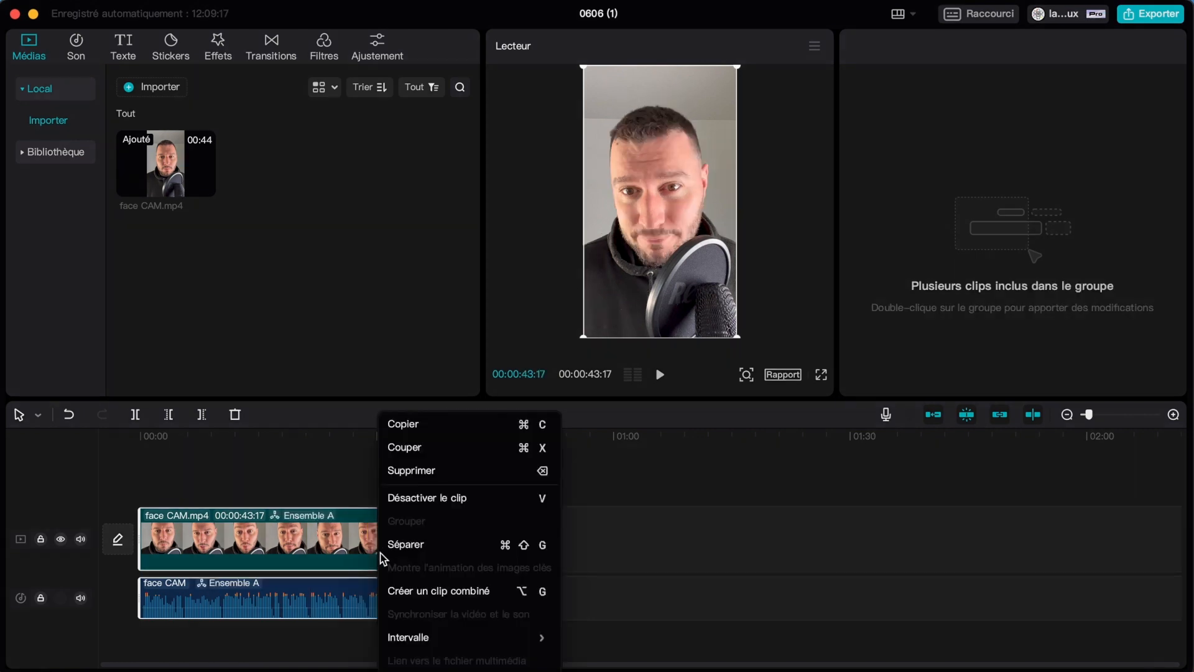
click(454, 591)
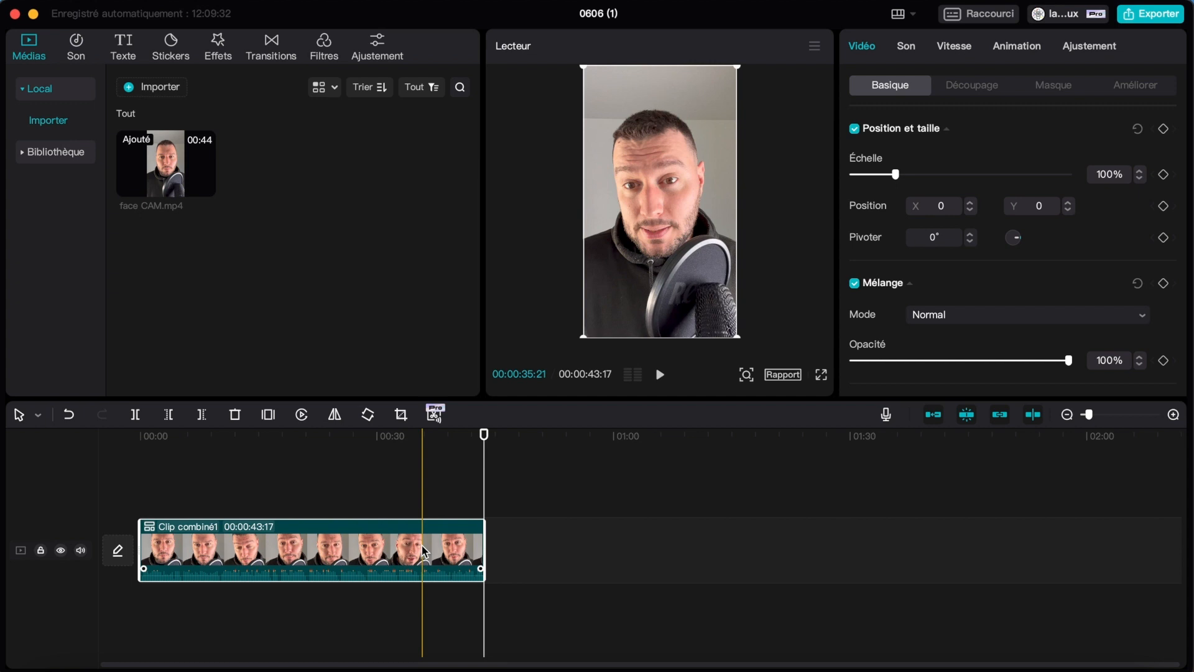
Run the filler-word removal analysis on the combined clip and display its detected pauses.
click(435, 416)
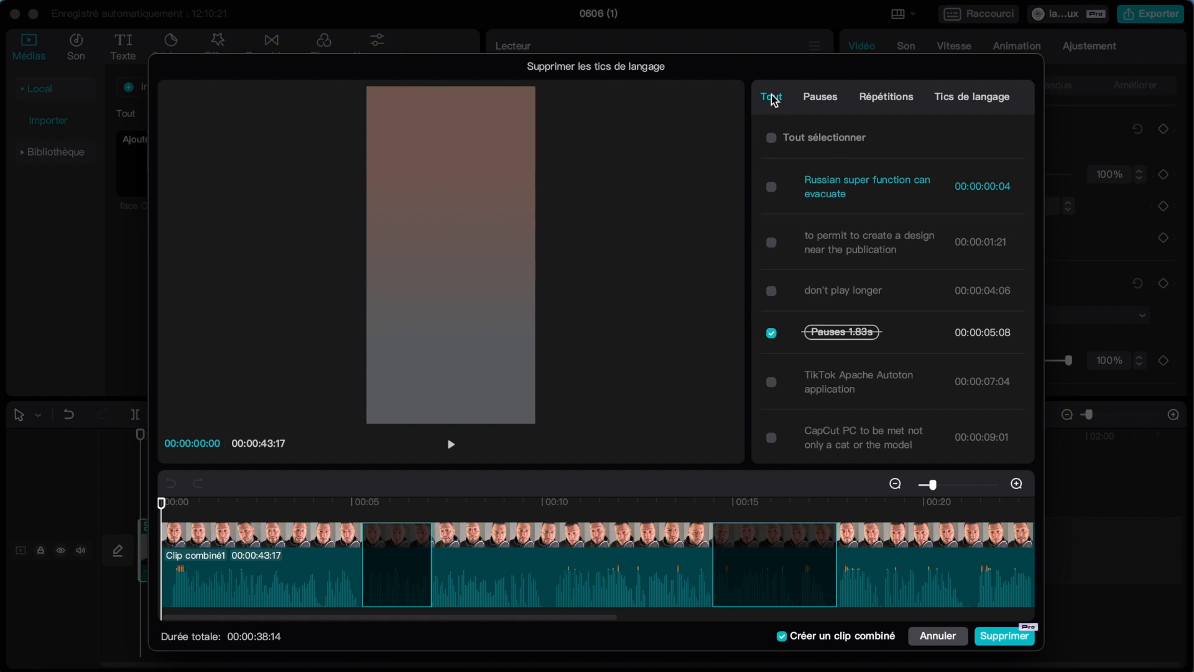
click(825, 99)
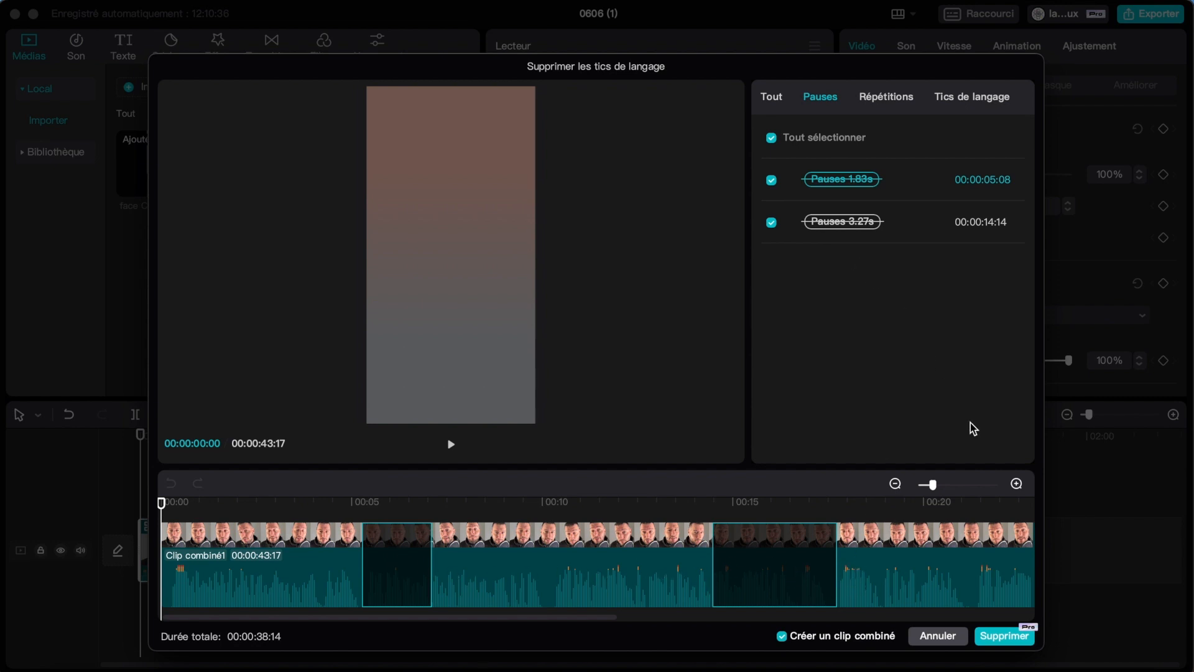
Shorten the first detected pause to start at 00:00:06:08 and the second one to end at 00:00:15:16.
click(956, 485)
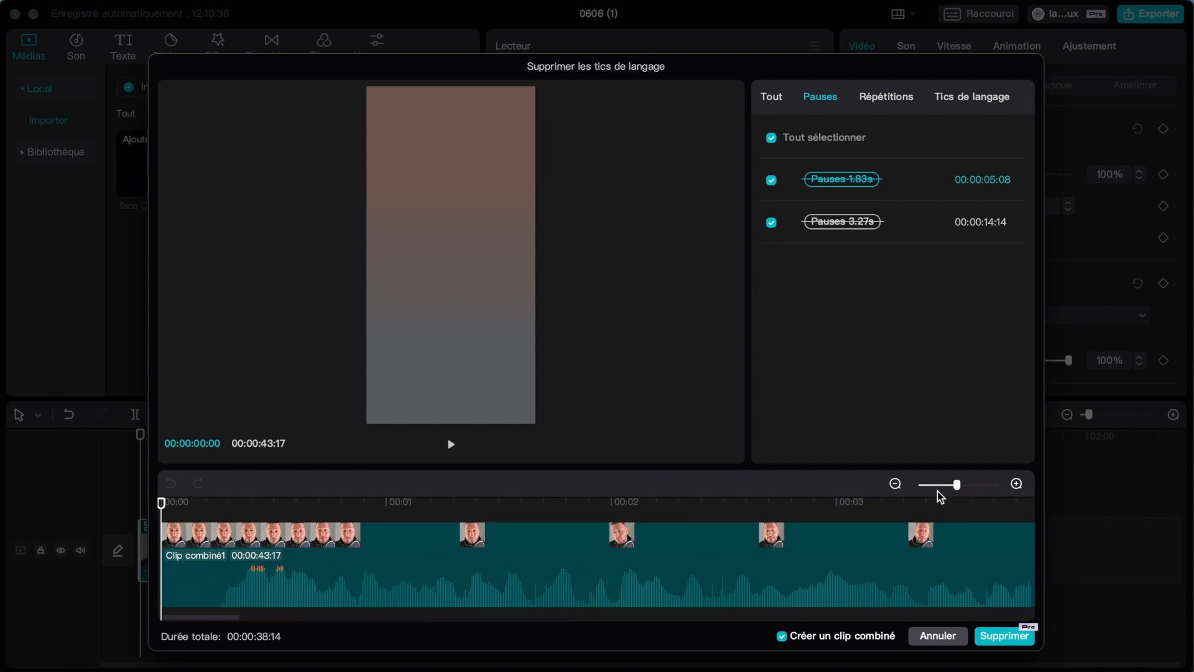
scroll(667, 551, right, 5)
scroll(421, 554, right, 5)
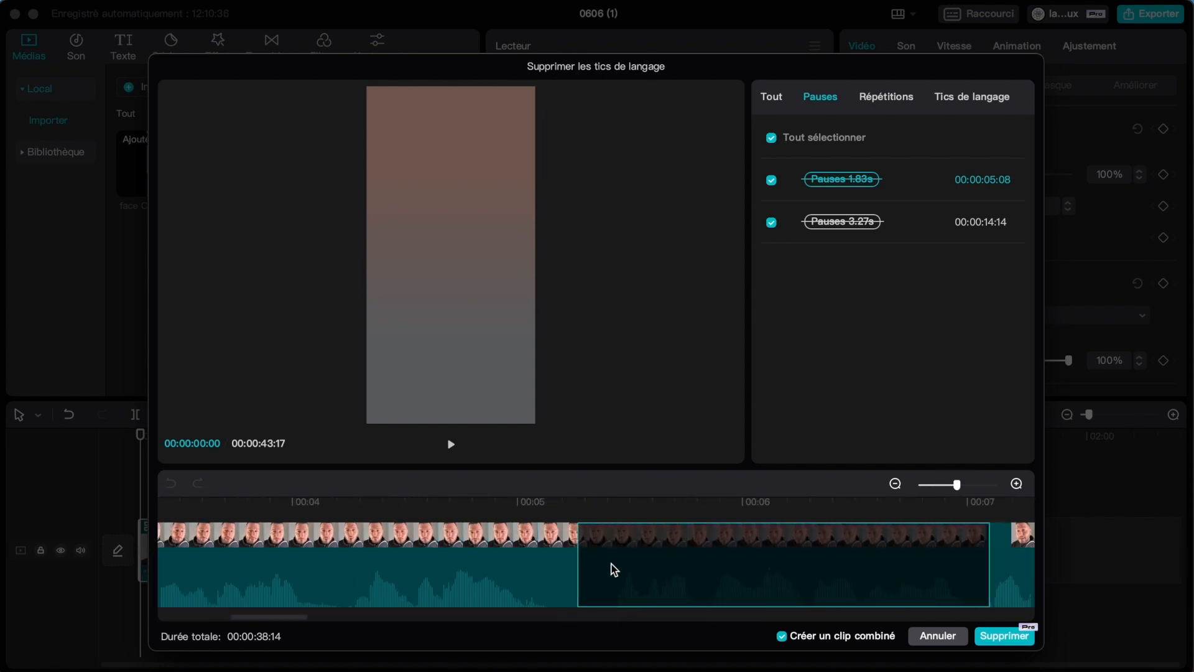
scroll(681, 565, right, 3)
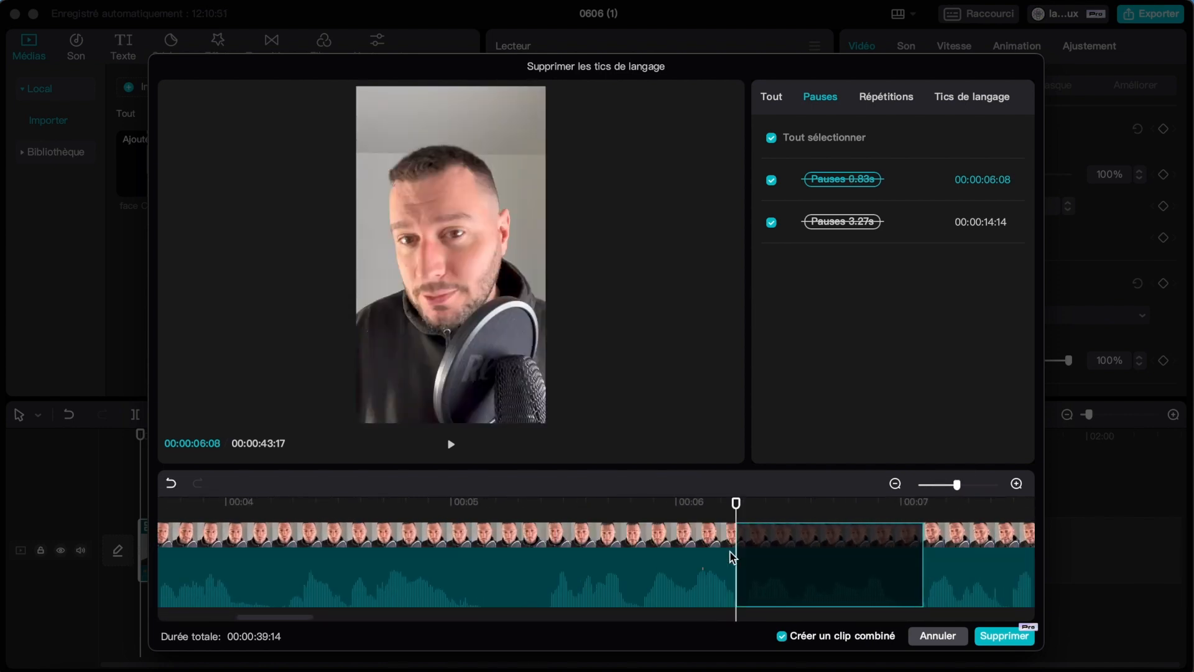
click(736, 548)
drag(737, 548, 553, 552)
scroll(759, 554, right, 15)
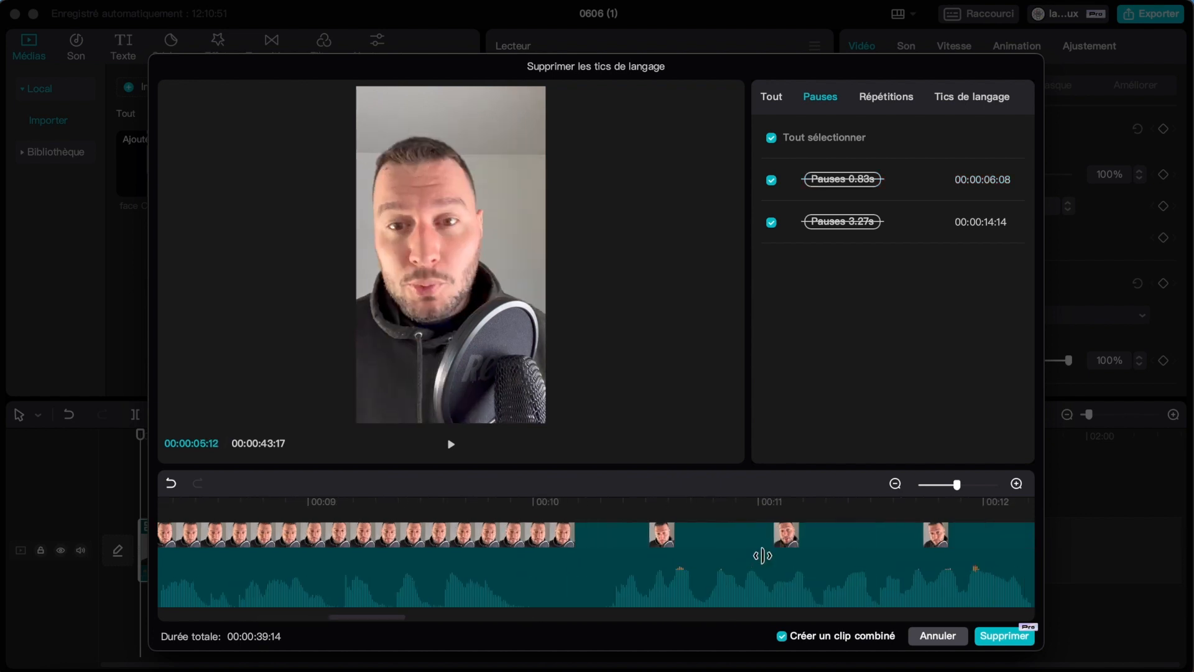
scroll(709, 562, right, 20)
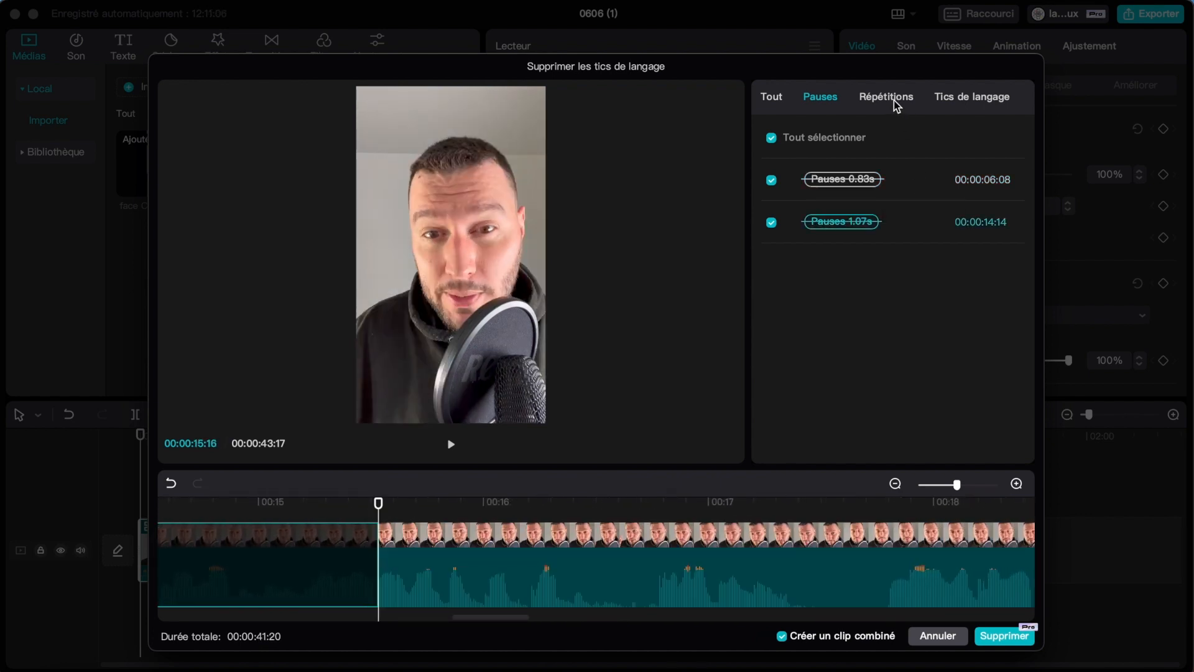
Check the detected repetitions and filler words of the combined clip and cancel the removal.
click(892, 101)
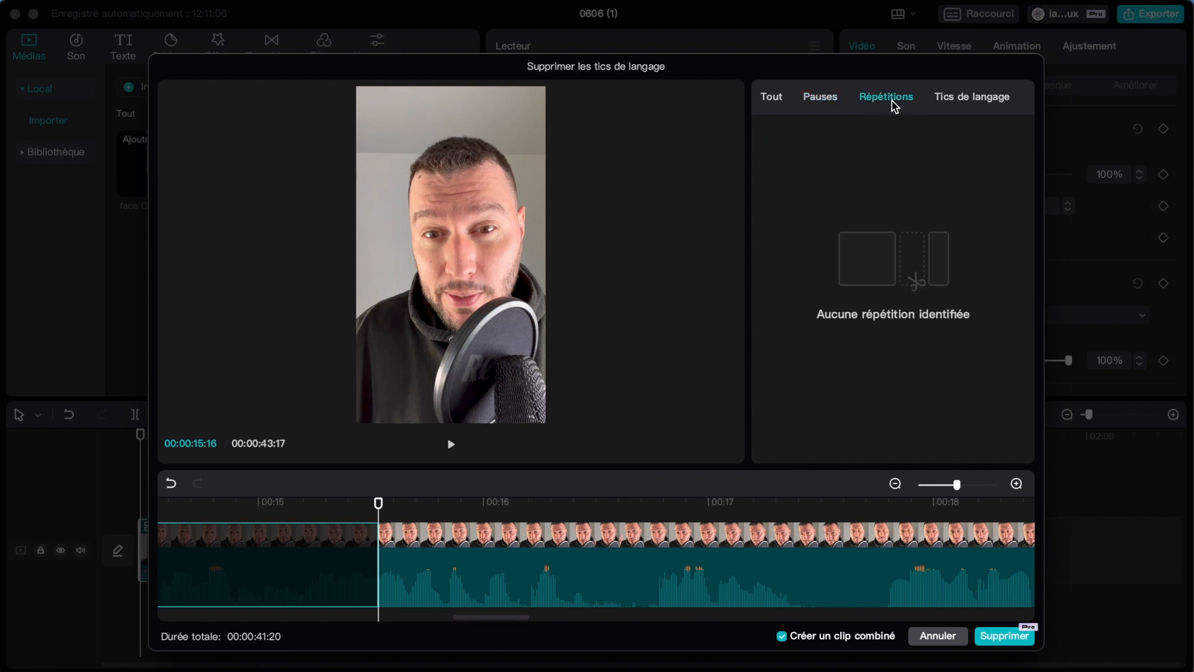
click(963, 98)
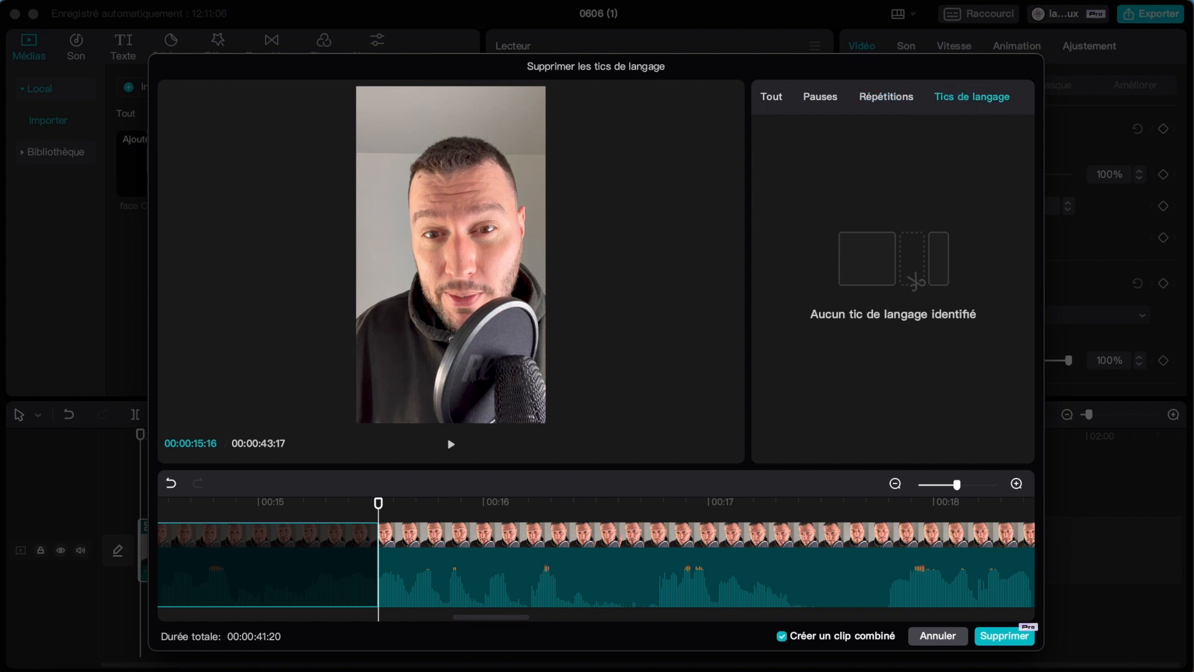
click(938, 636)
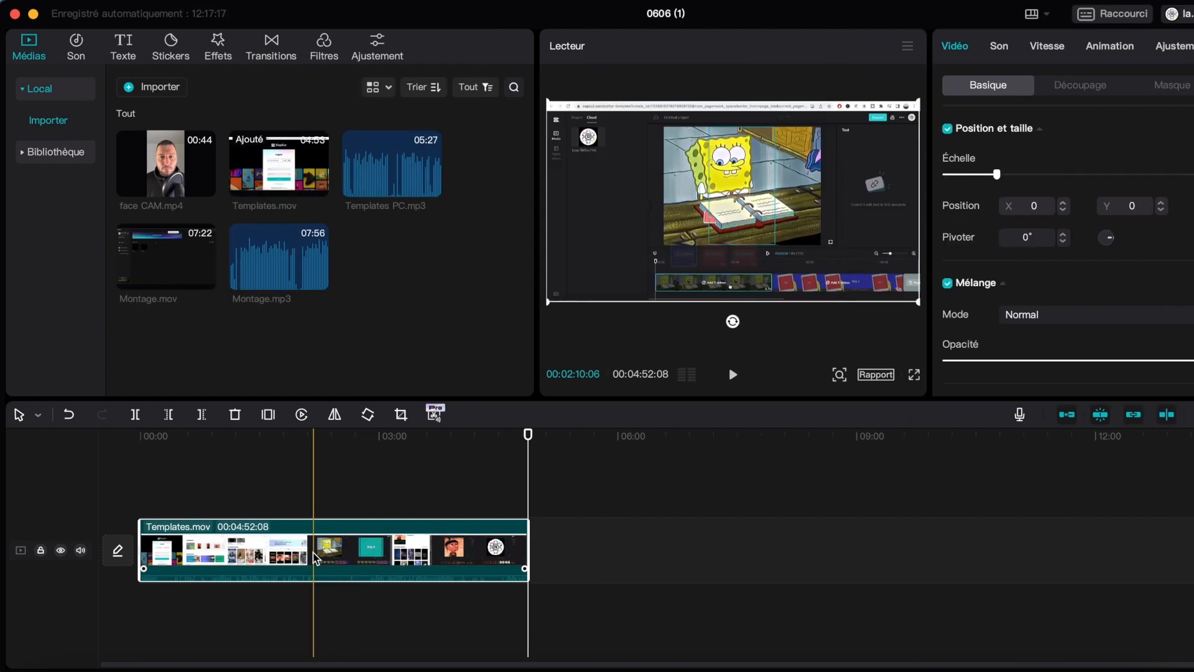
Run the filler-word removal analysis on the Templates.mov clip and review its pauses, repetitions and filler words.
click(435, 415)
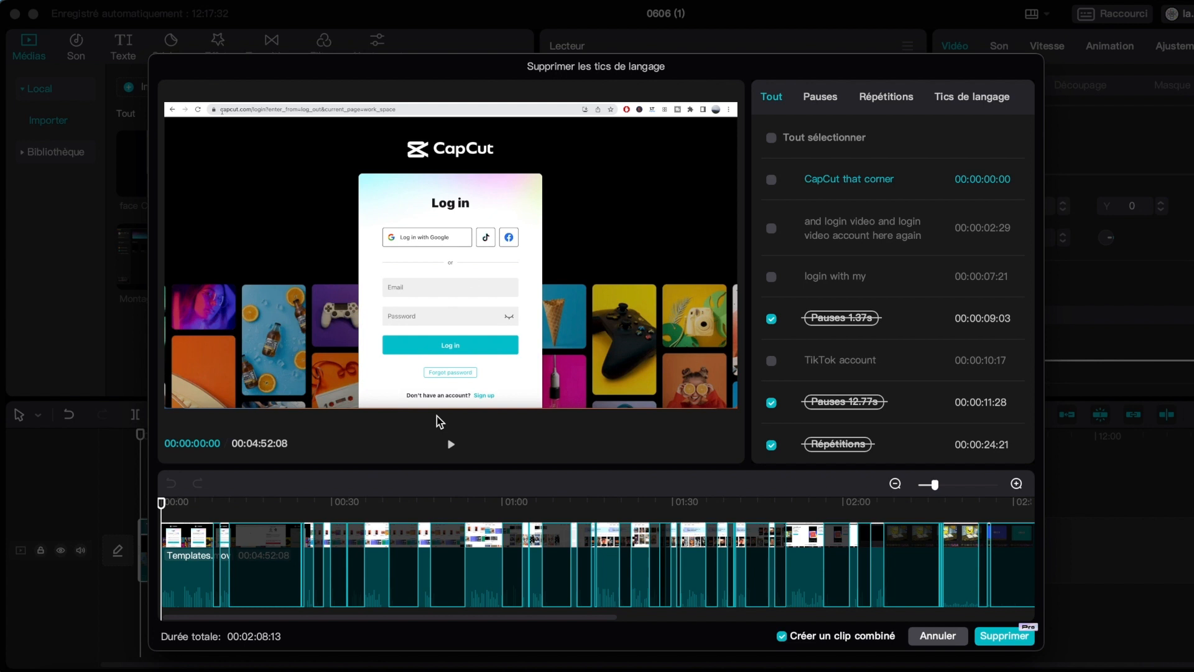
click(824, 101)
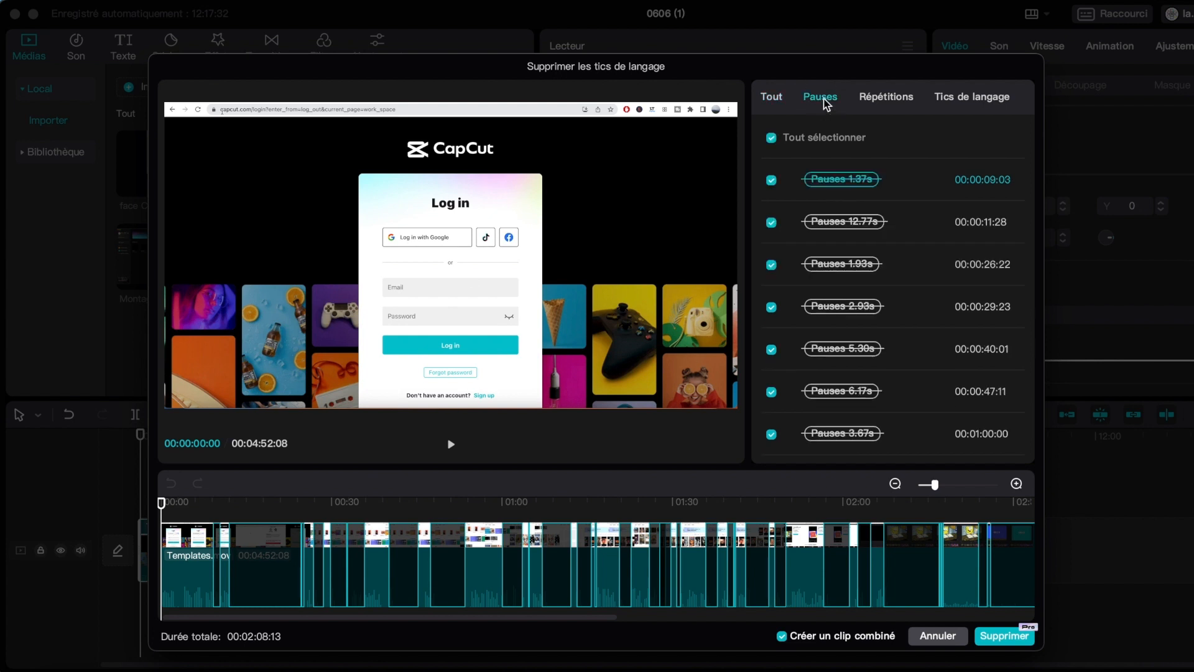
click(892, 99)
click(957, 99)
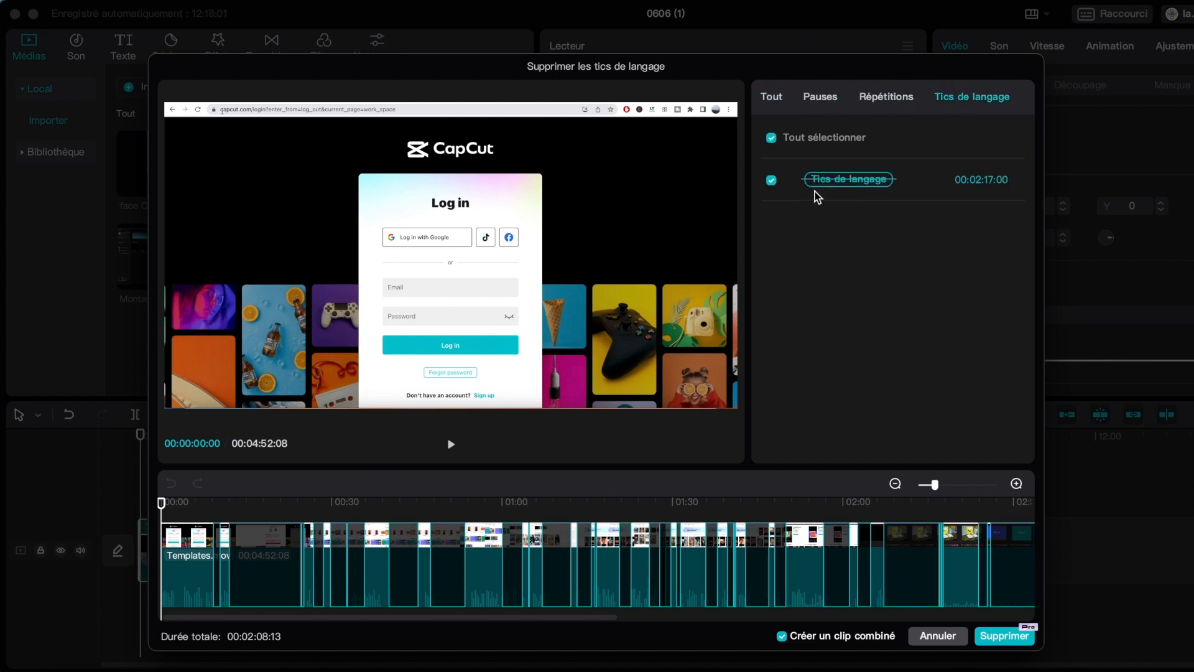
Extend the first detected pause in Templates.mov so that its cut ends at 00:00:10:20.
scroll(516, 565, right, 3)
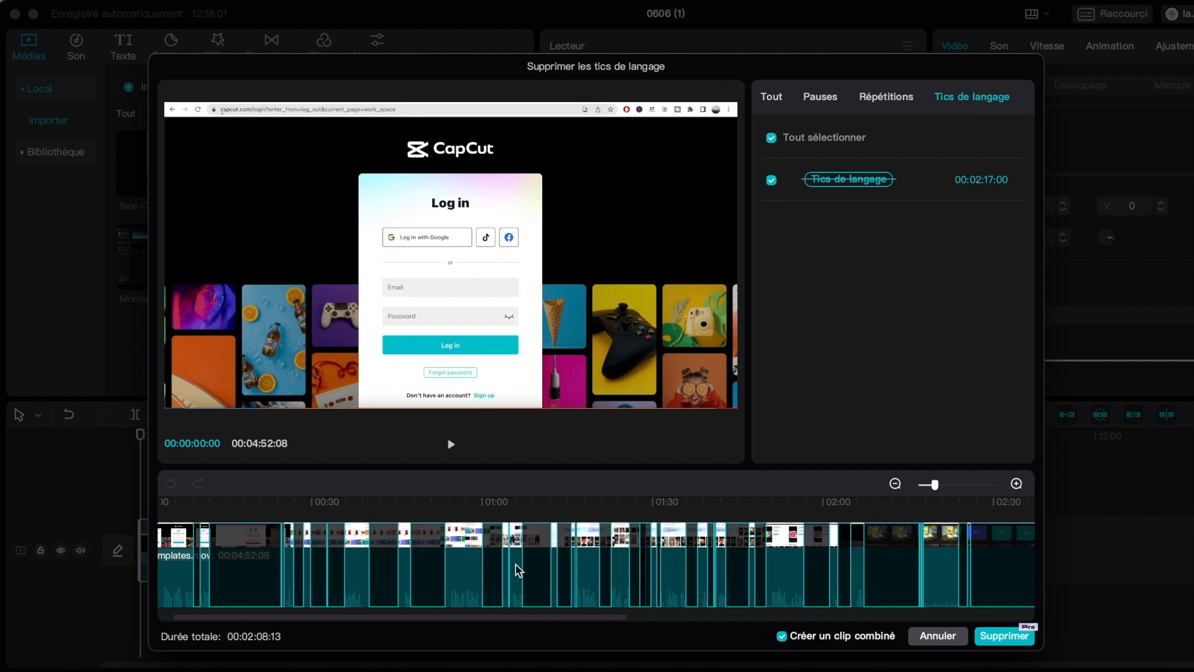
scroll(517, 567, right, 10)
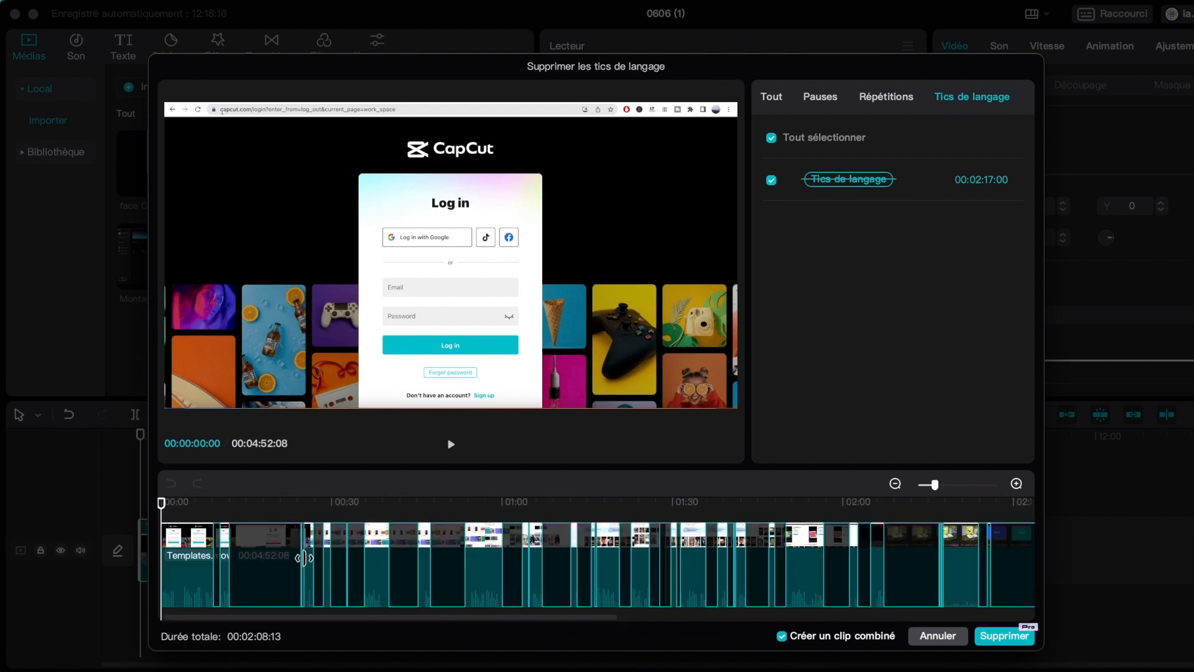
click(959, 484)
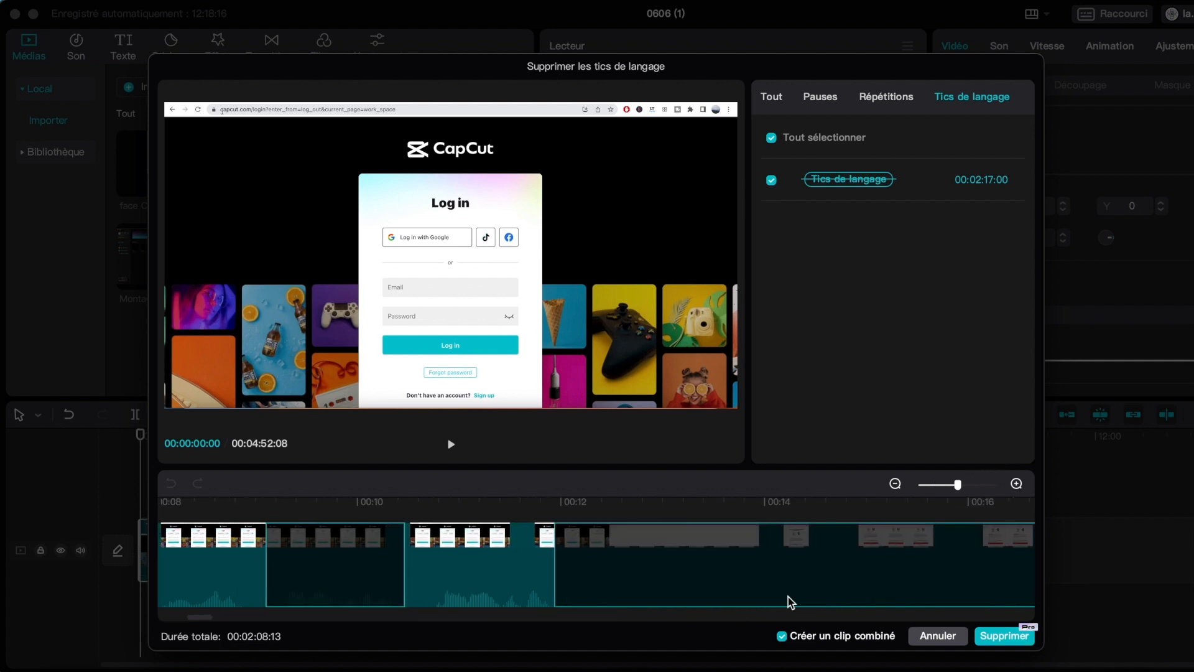
click(405, 566)
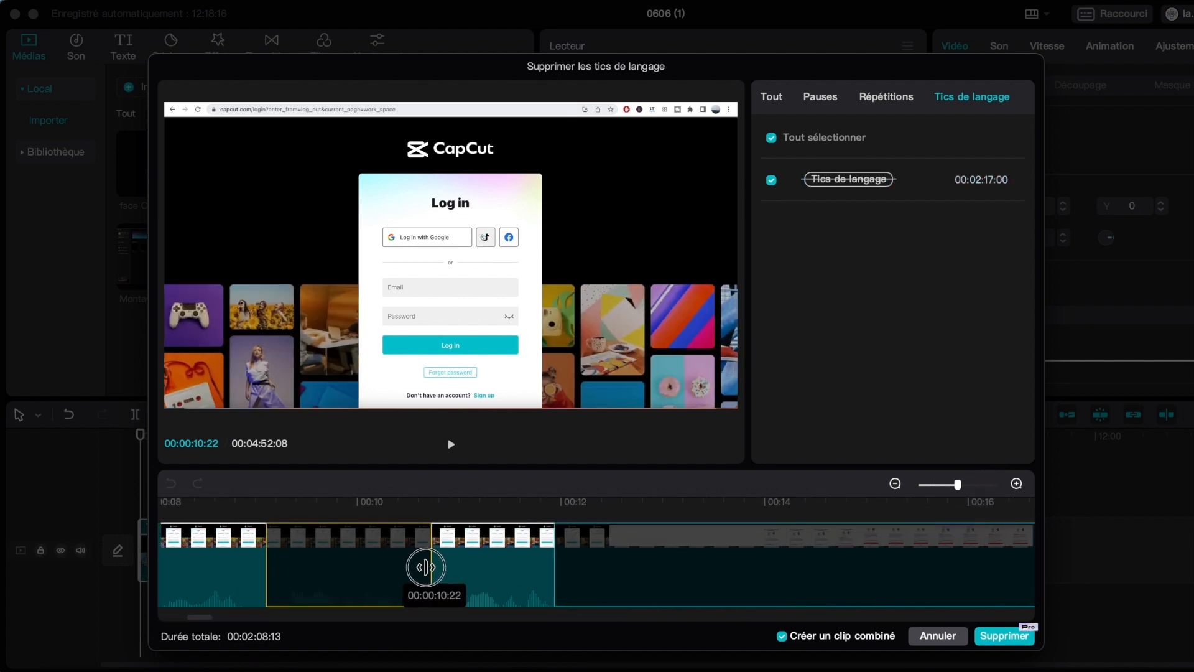
mouse_move(405, 567)
mouse_down()
mouse_move(366, 568)
mouse_move(425, 568)
mouse_up()
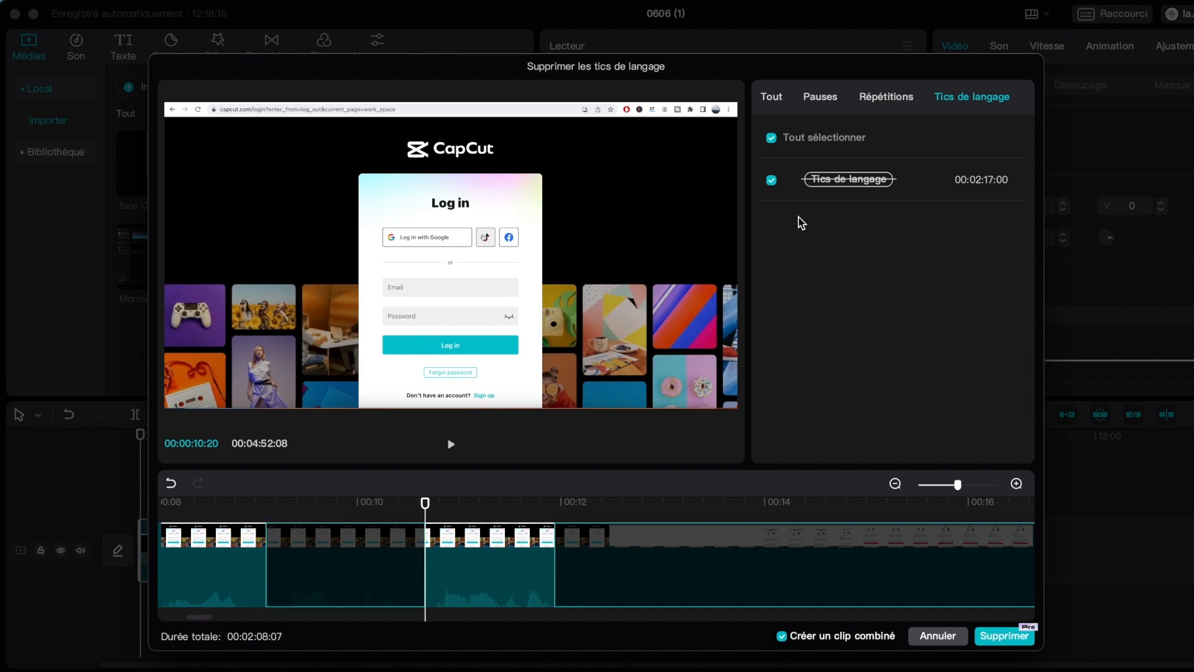
Delete all marked passages from Templates.mov as a combined clip and preview the shortened clip at 00:00:13:23.
click(821, 98)
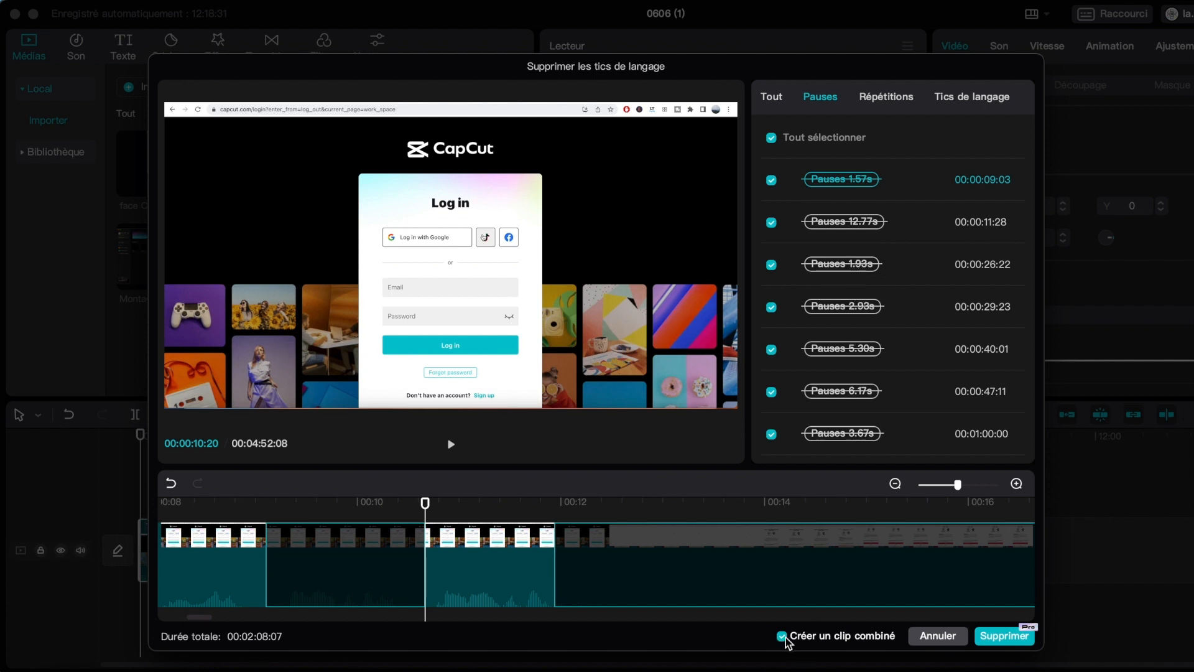
click(996, 640)
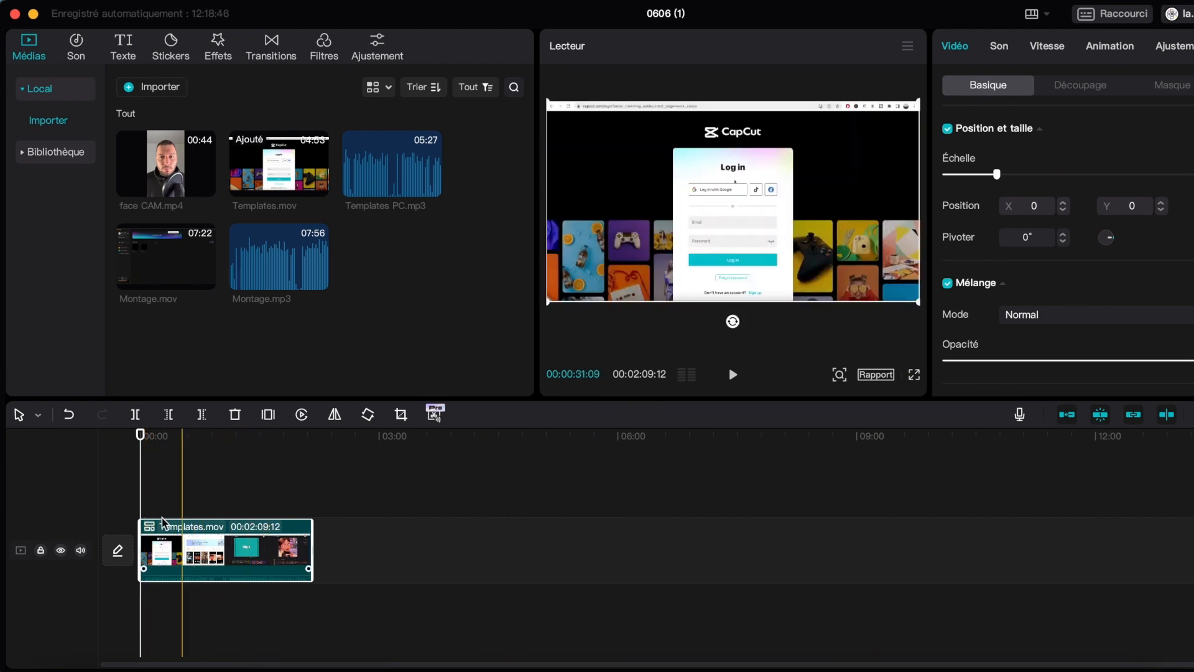
mouse_move(139, 436)
mouse_down()
mouse_move(214, 437)
mouse_move(160, 437)
mouse_up()
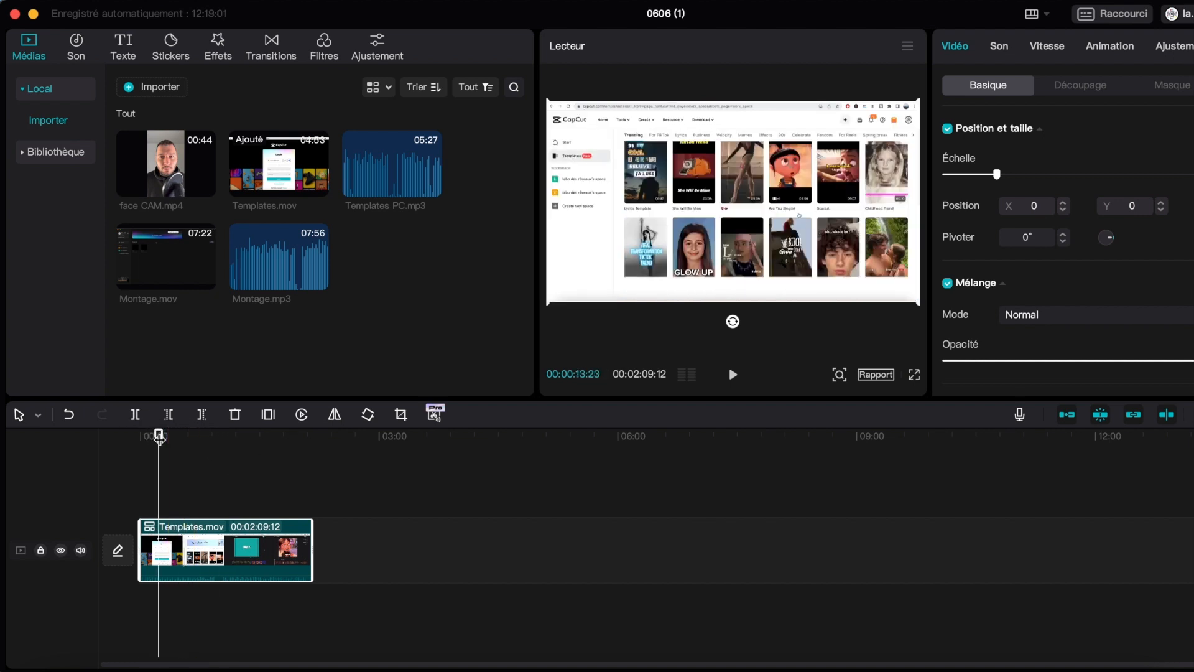